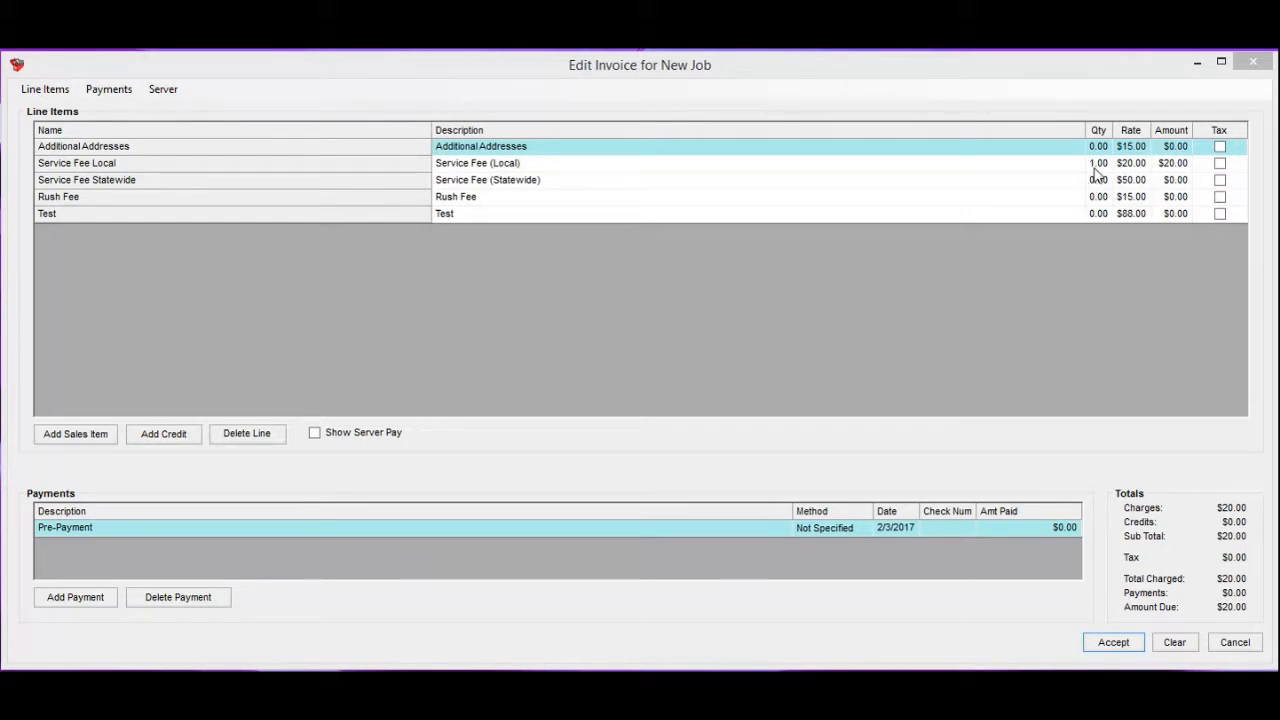
Change the Rush Fee line to description 'Change', quantity 1, rate $35.00, and list sales items.
click(1096, 270)
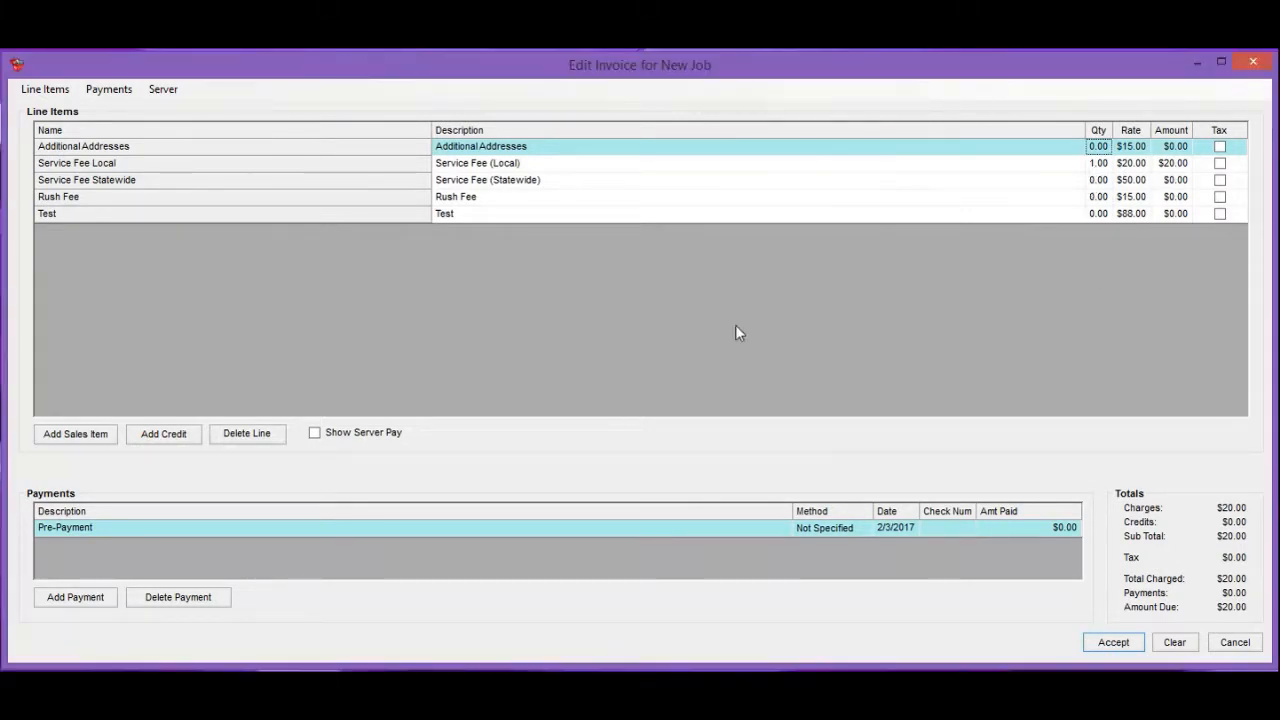
click(603, 200)
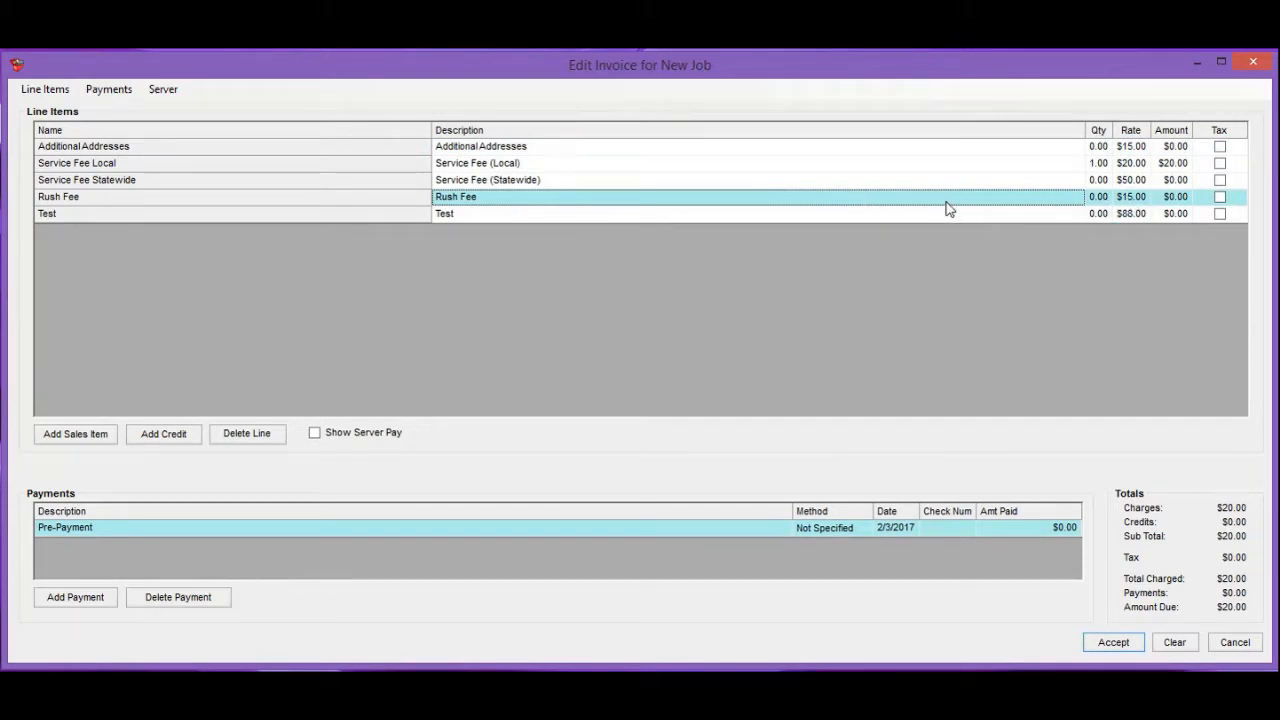
text(Change)
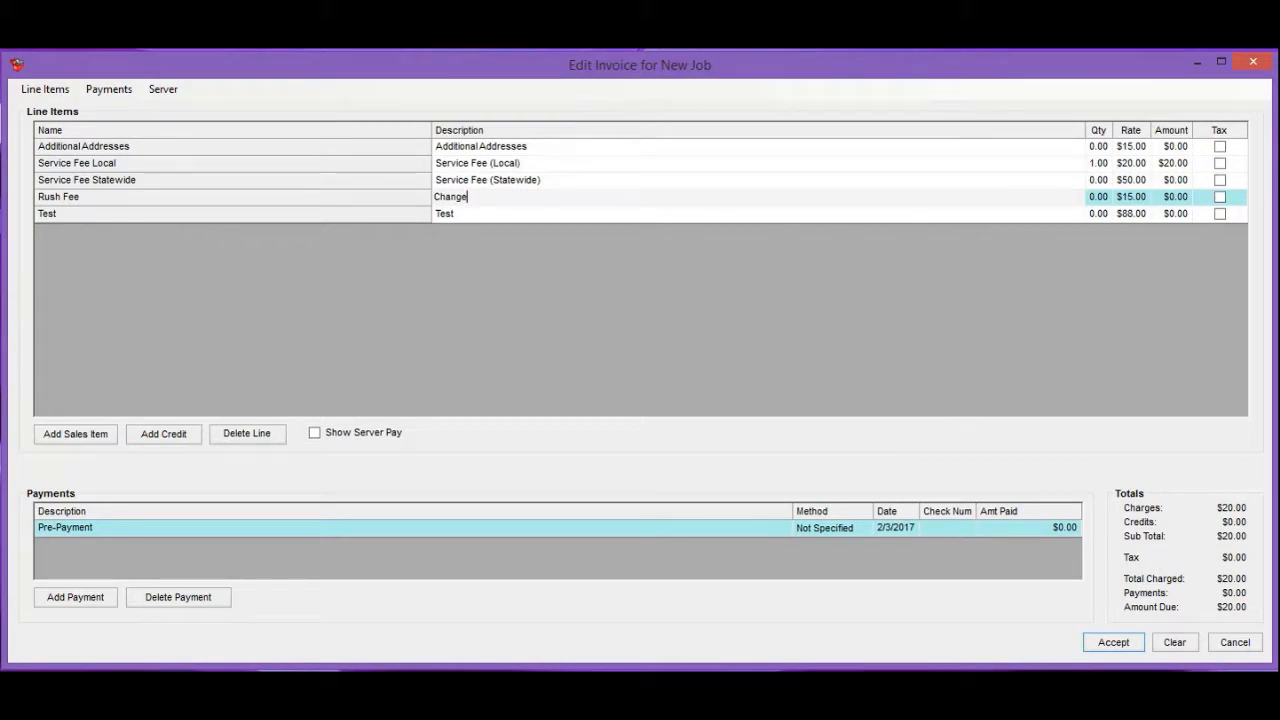
click(1094, 199)
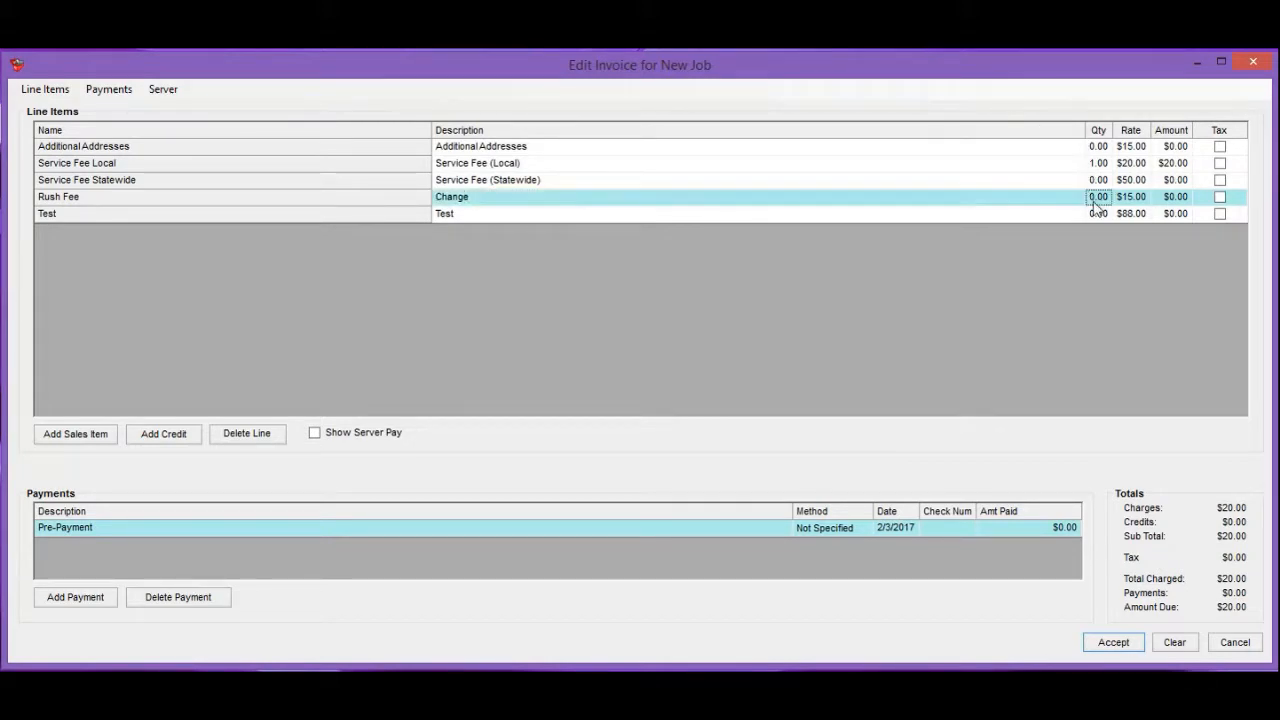
text(1)
click(1130, 199)
text(35)
click(1094, 246)
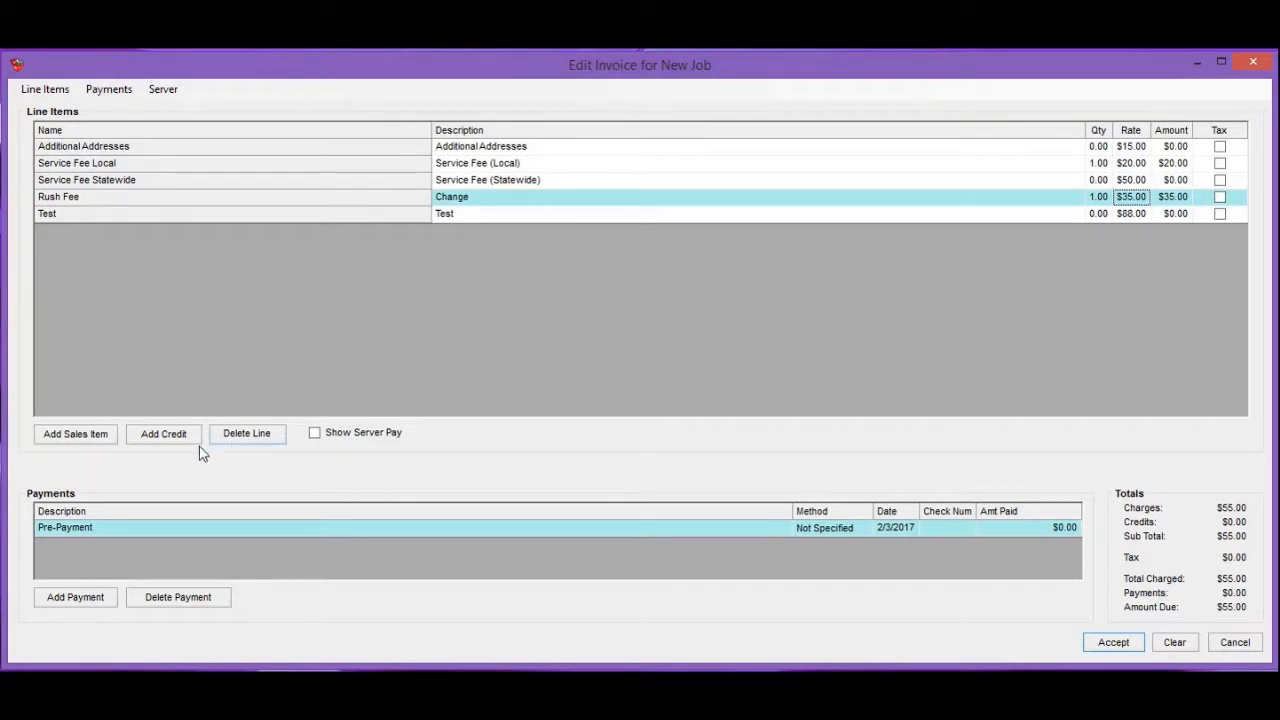
click(74, 436)
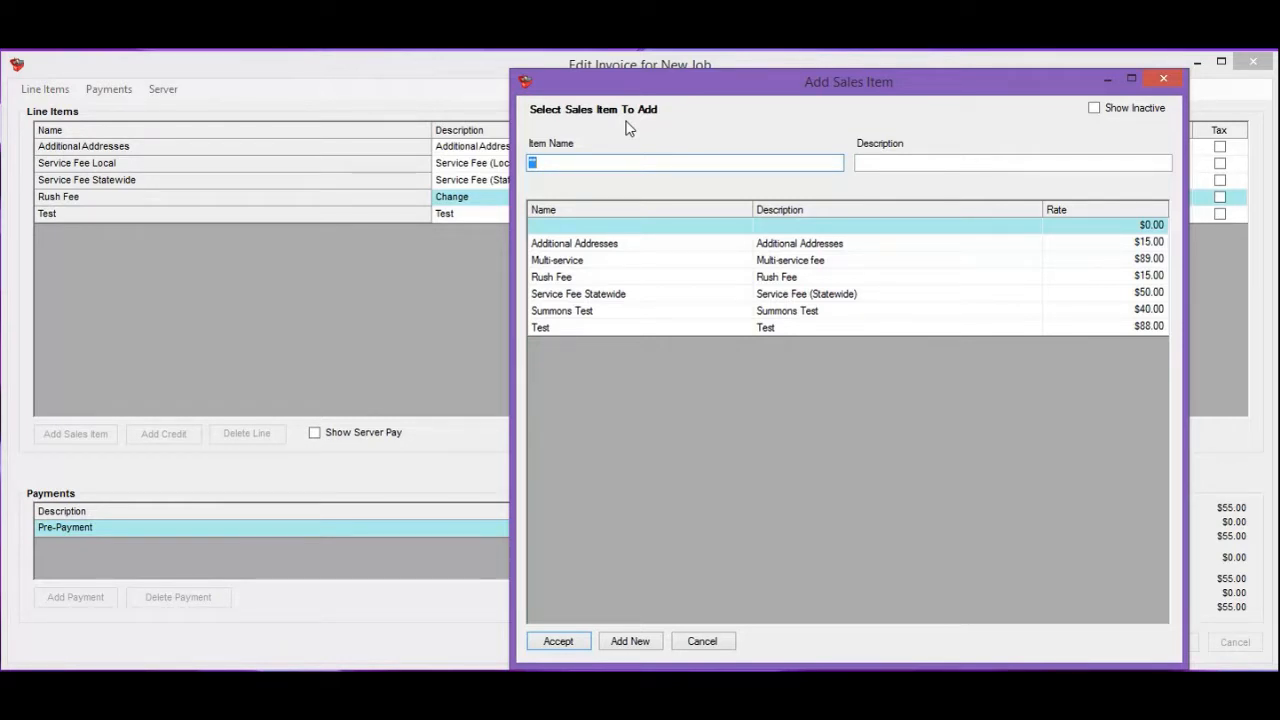
Add a $15.00 Rush Fee sales item, skip adding credits, and begin deleting that new line.
click(622, 280)
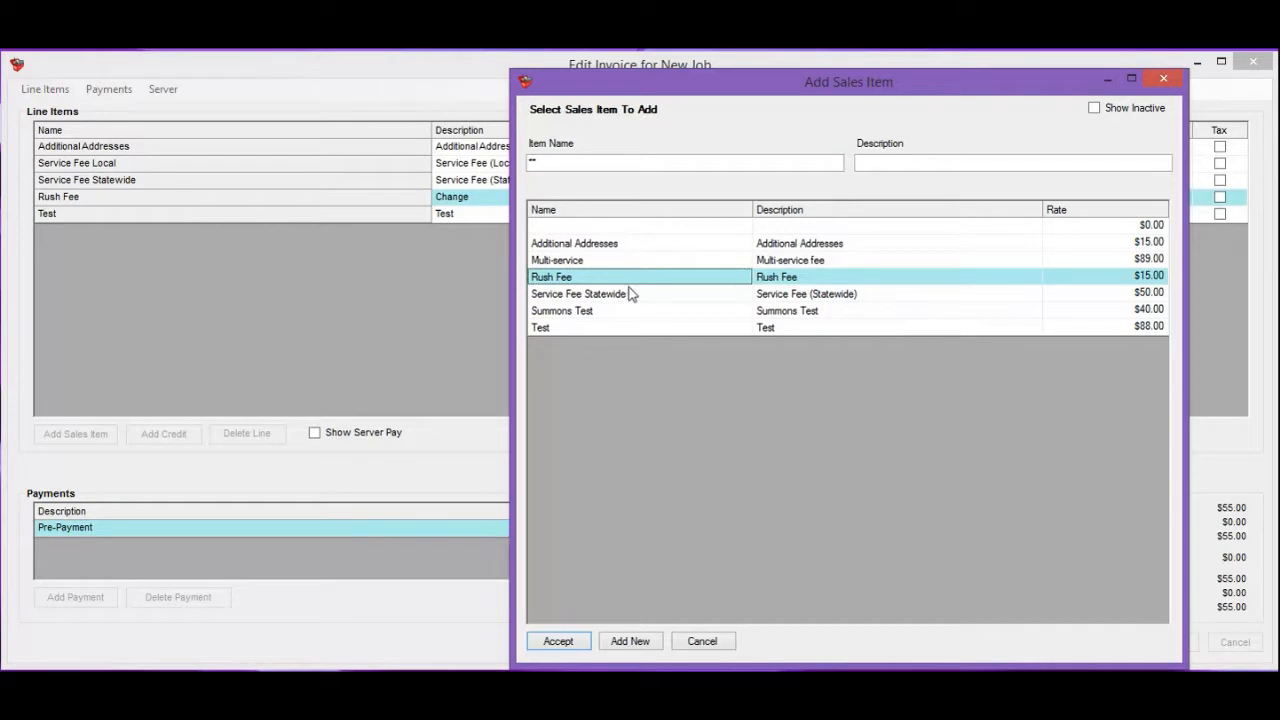
click(575, 644)
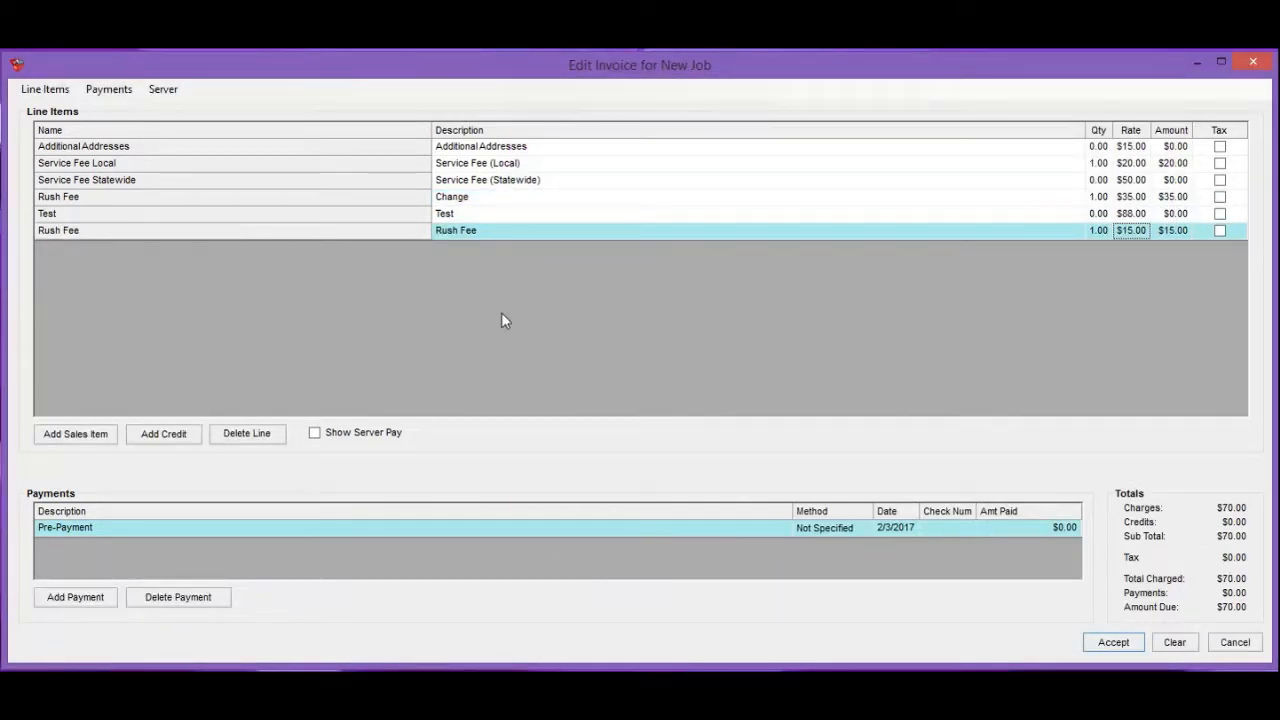
click(170, 438)
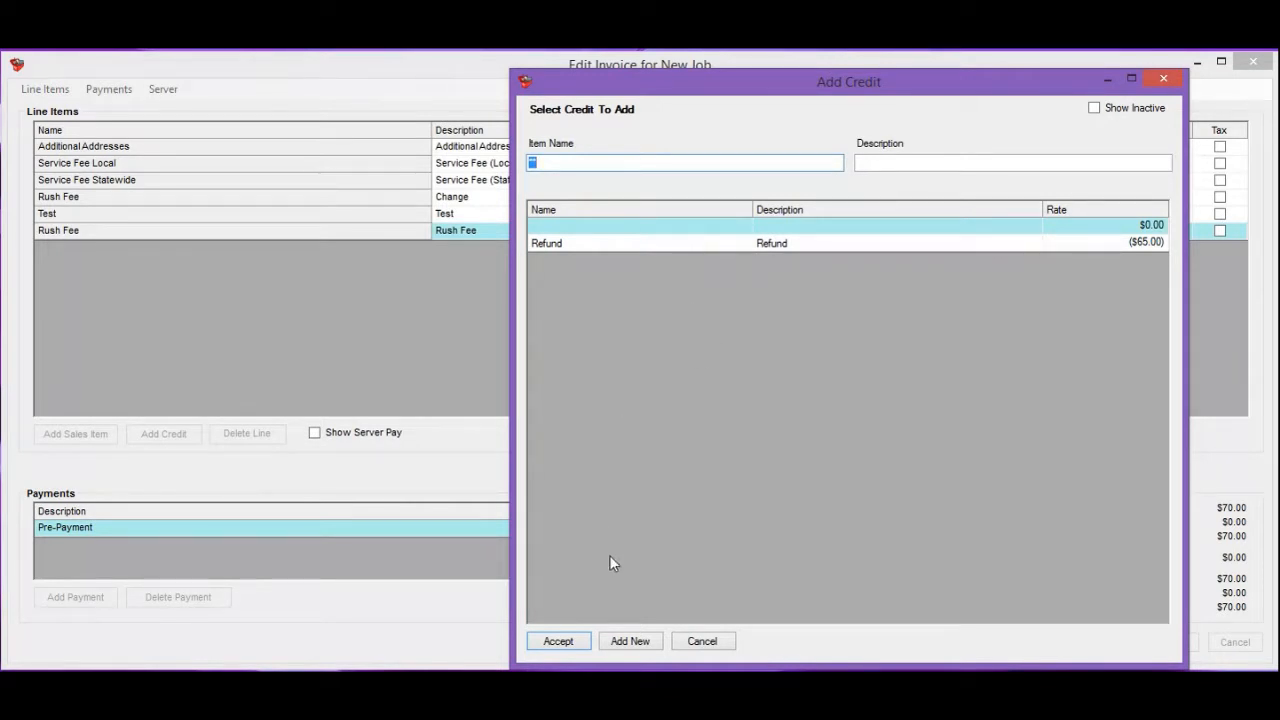
click(707, 641)
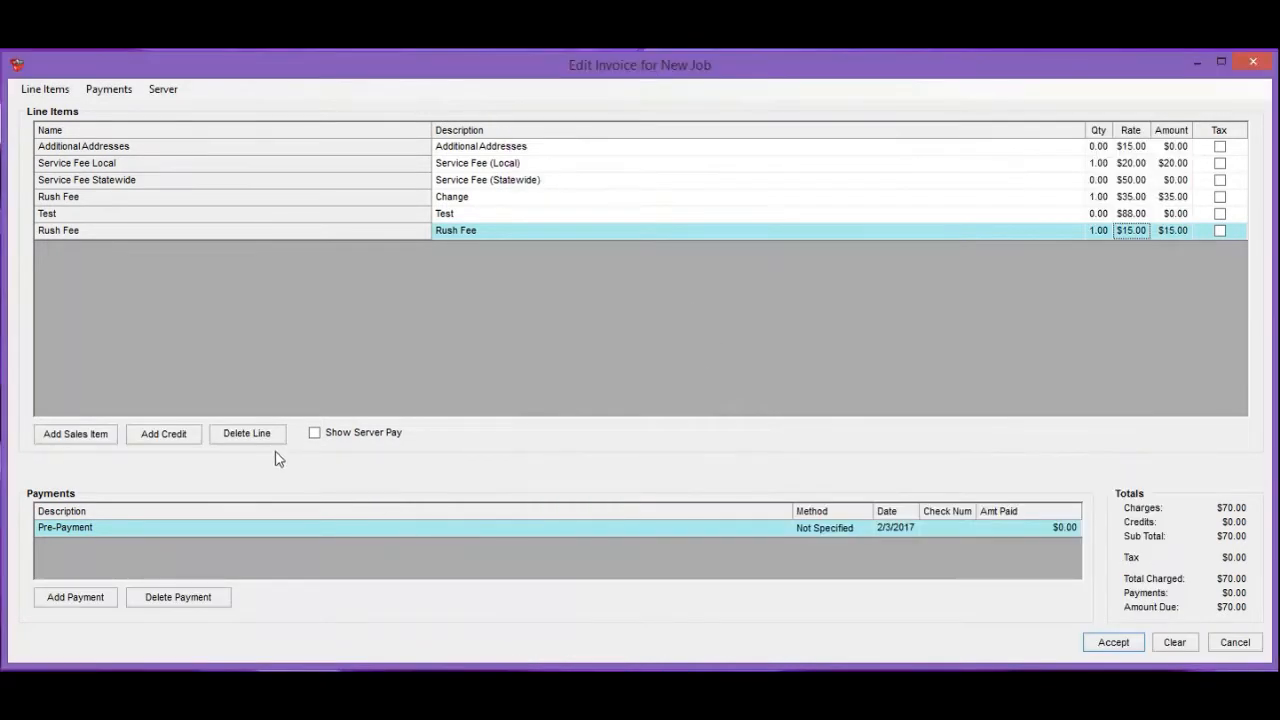
click(248, 434)
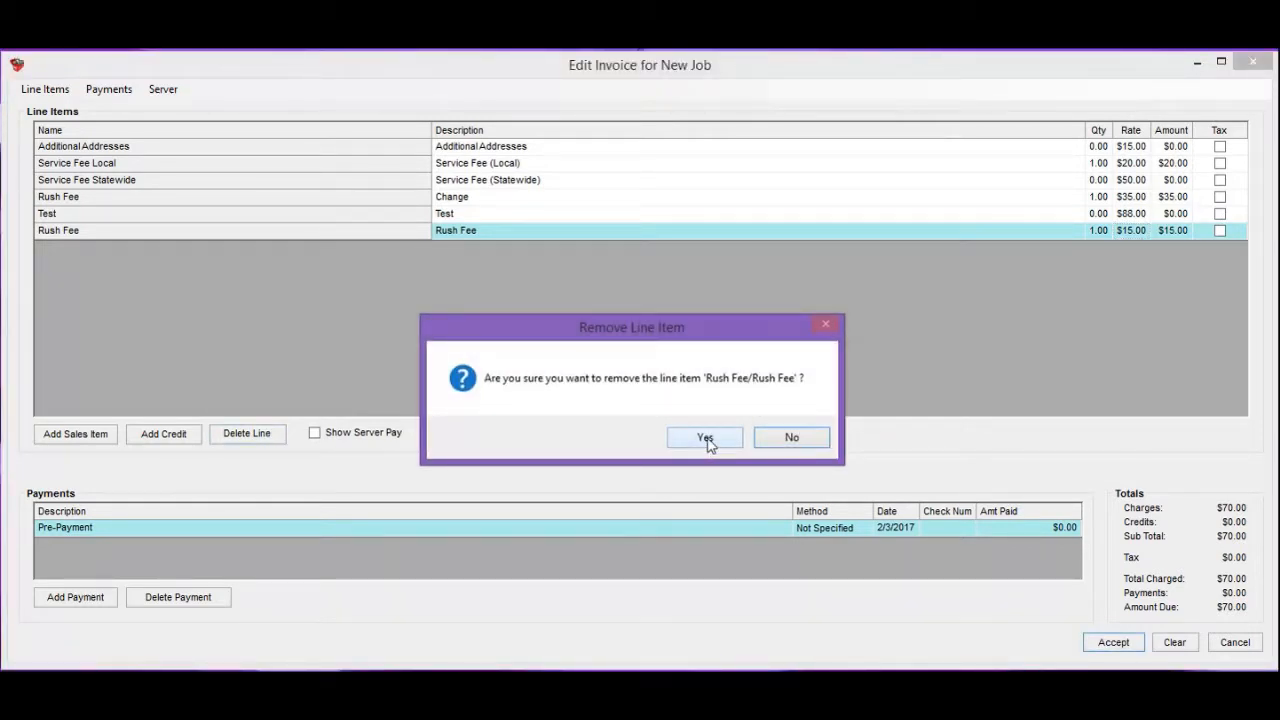
Confirm removal of the duplicate $15.00 Rush Fee line with Yes.
click(705, 438)
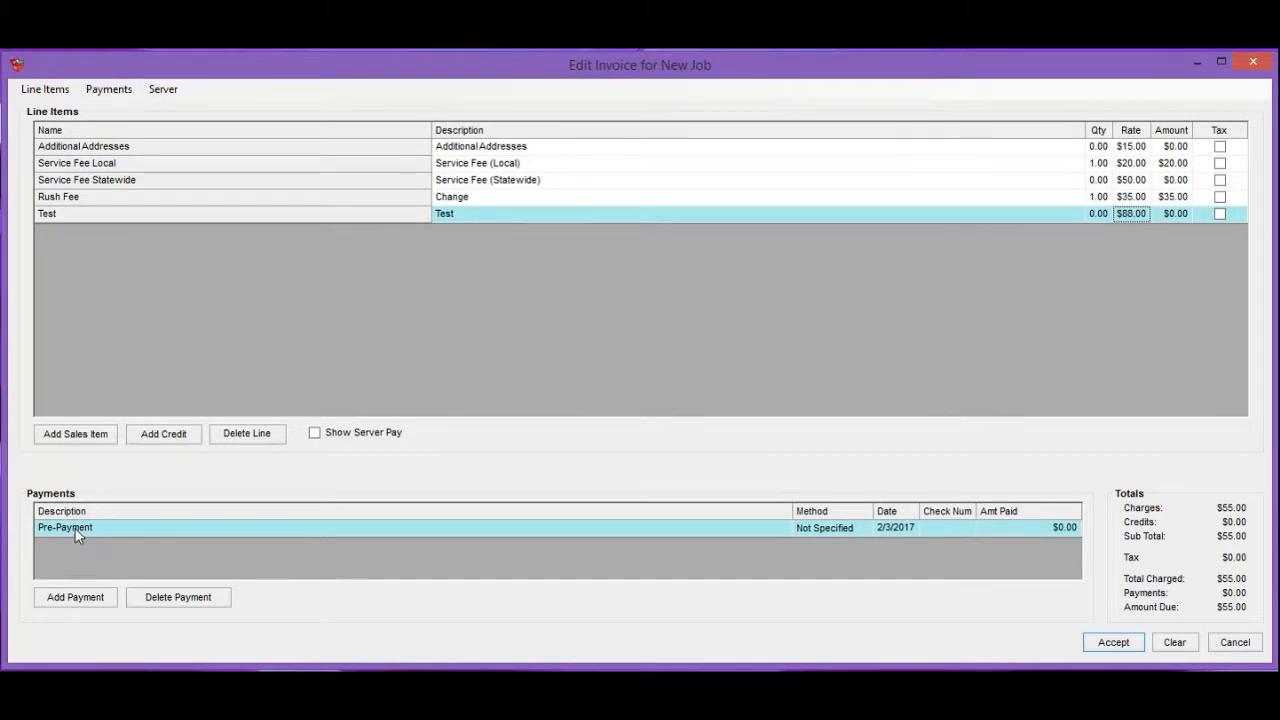
click(846, 528)
click(868, 528)
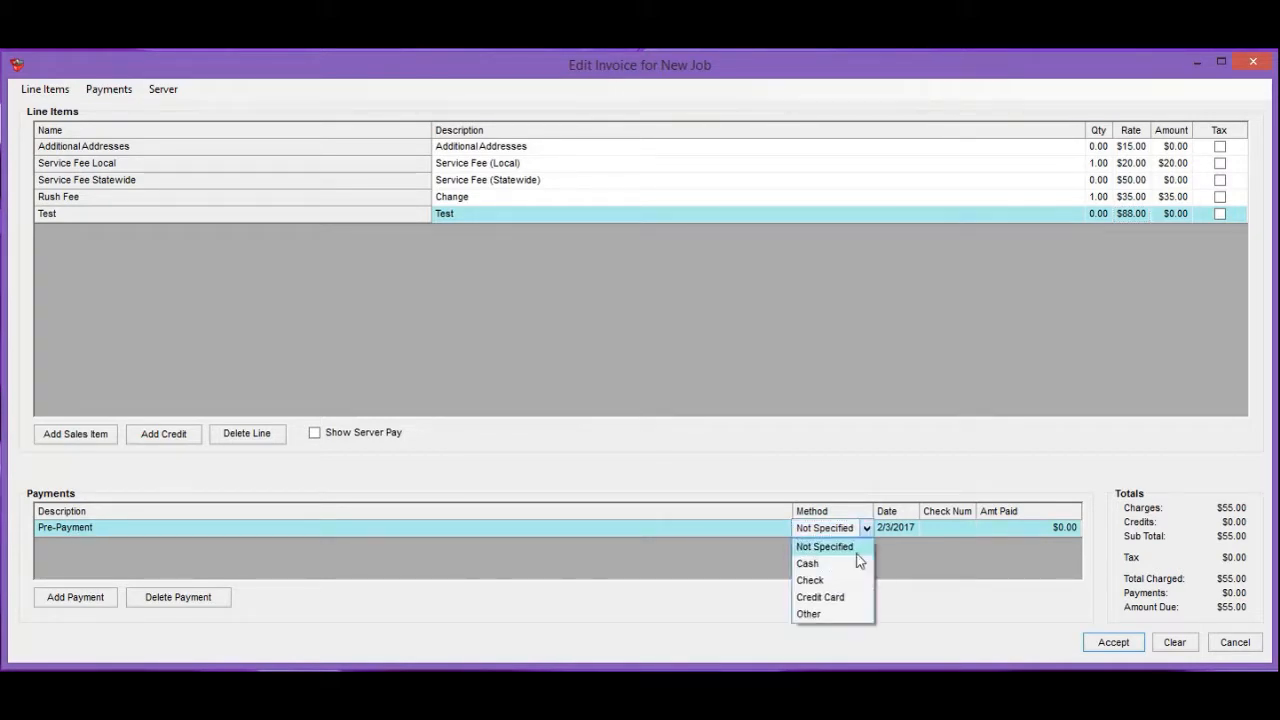
click(80, 597)
click(172, 598)
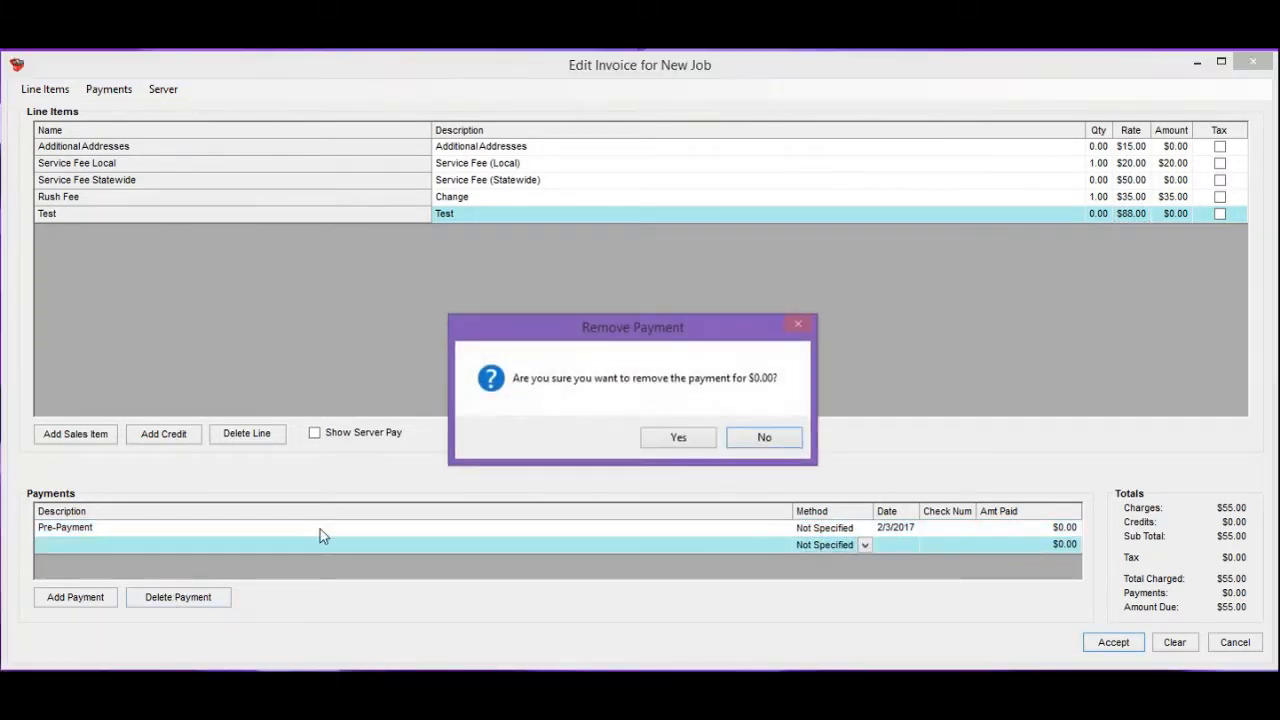
click(684, 445)
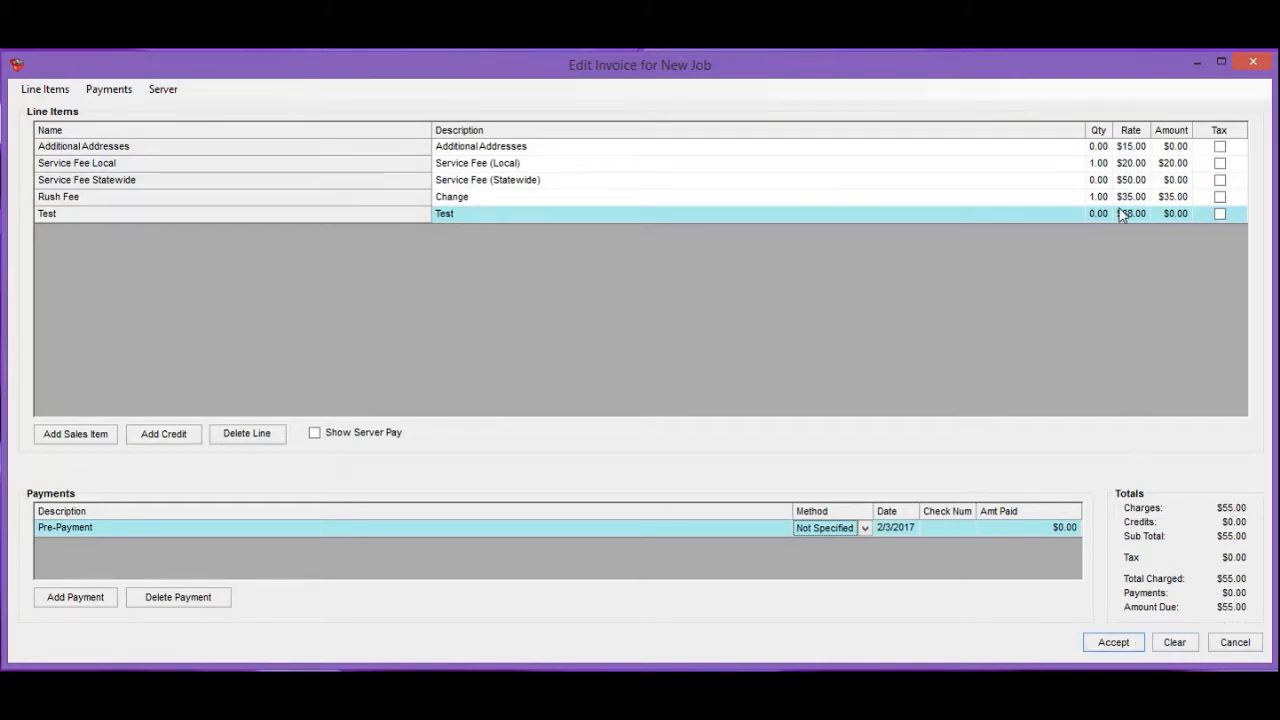
Accept the edited invoice so the Job Options dialog appears.
click(1110, 645)
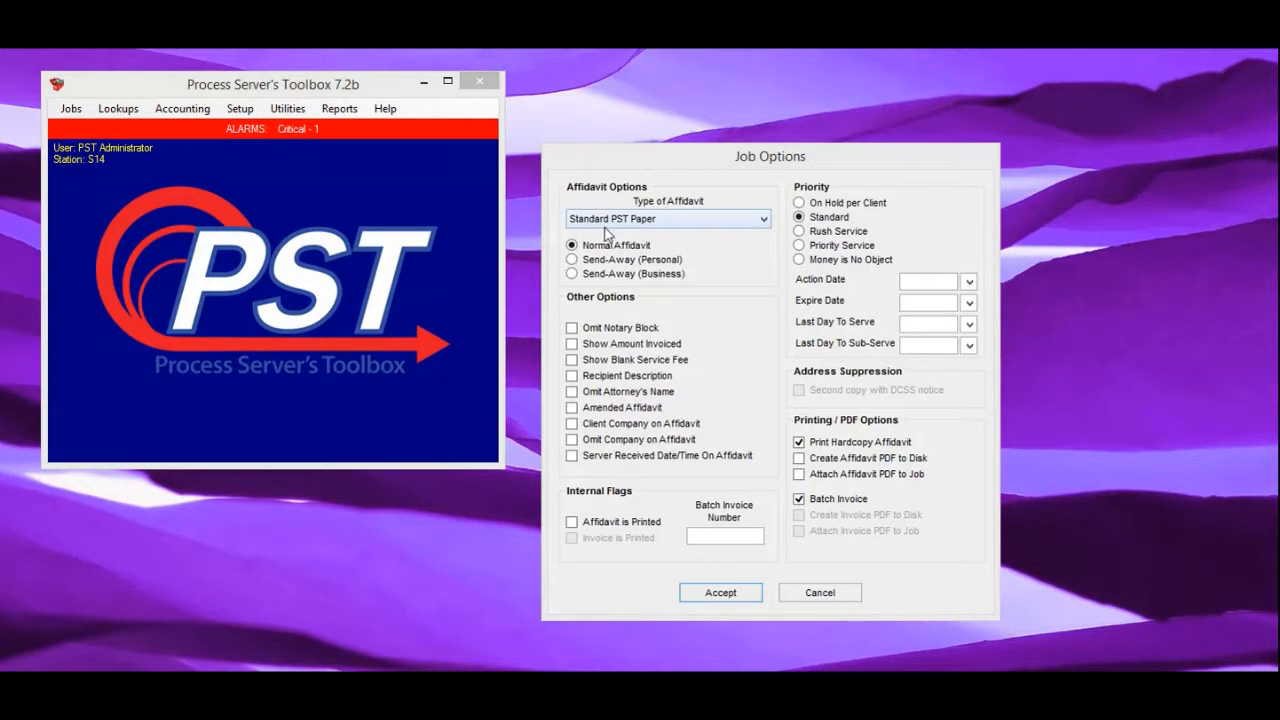
click(752, 224)
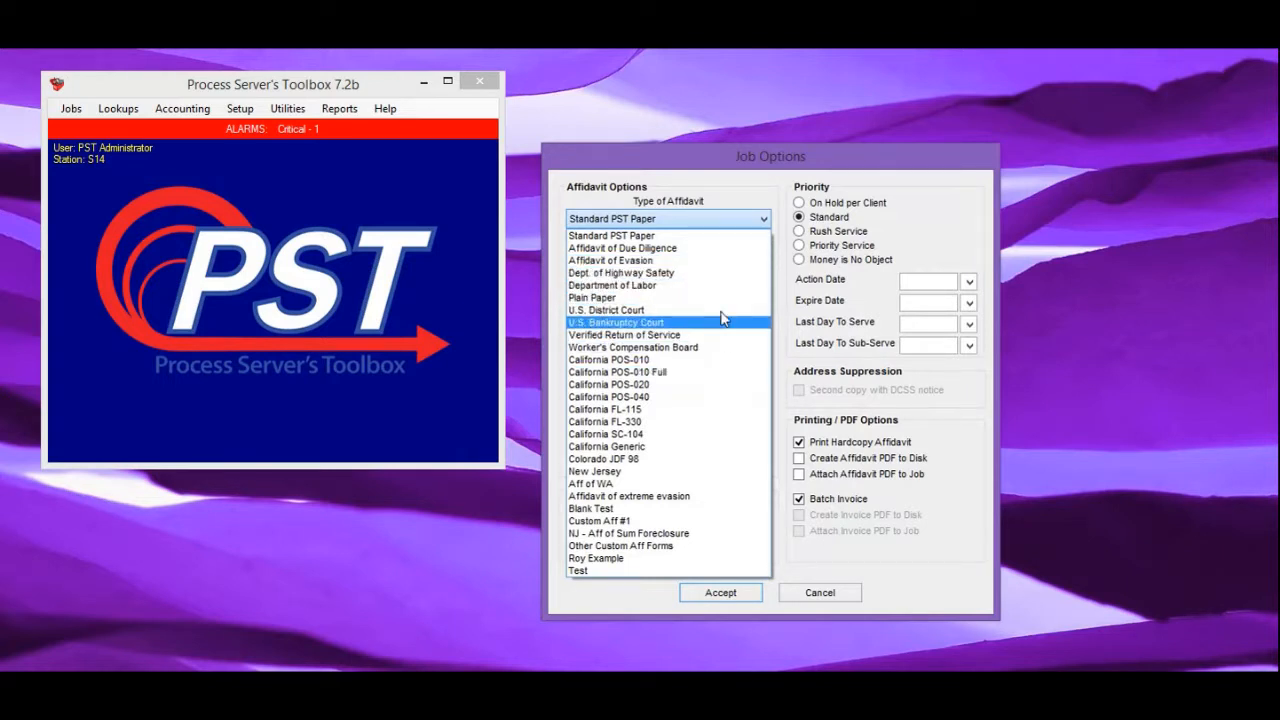
click(622, 236)
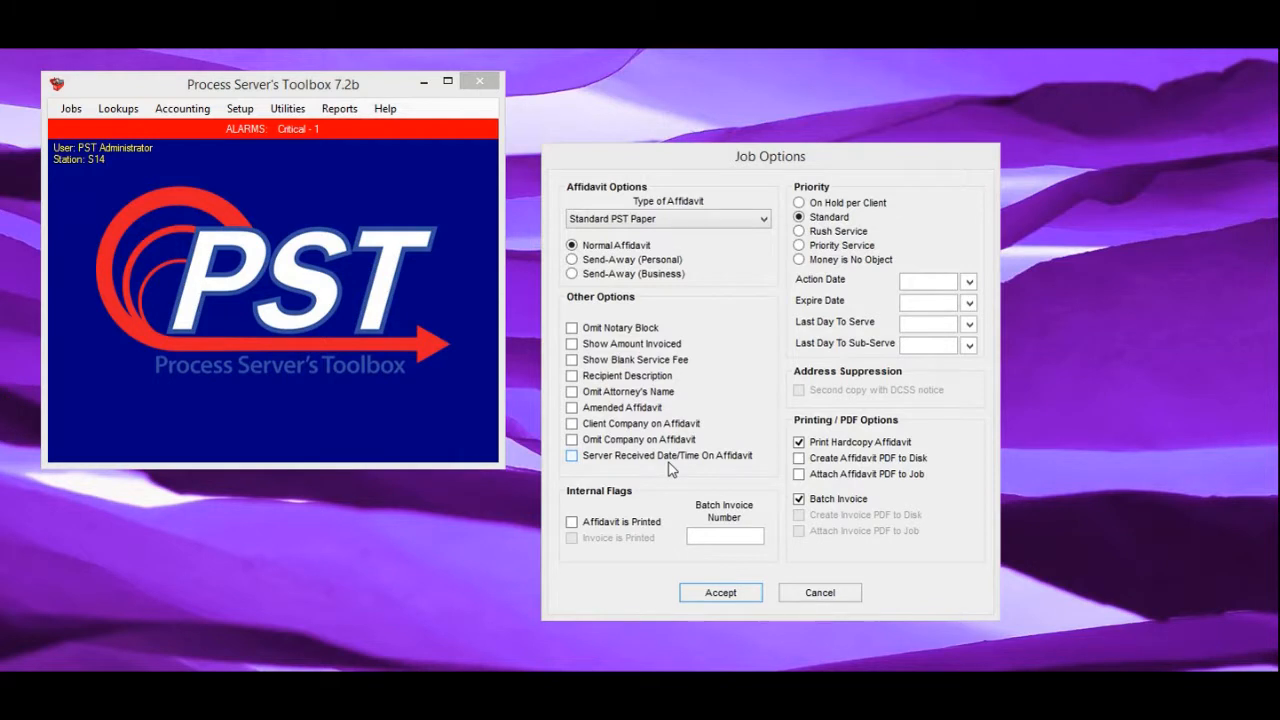
Leave Omit Notary Block and Recipient Description off, and enable Client Company on Affidavit.
click(574, 331)
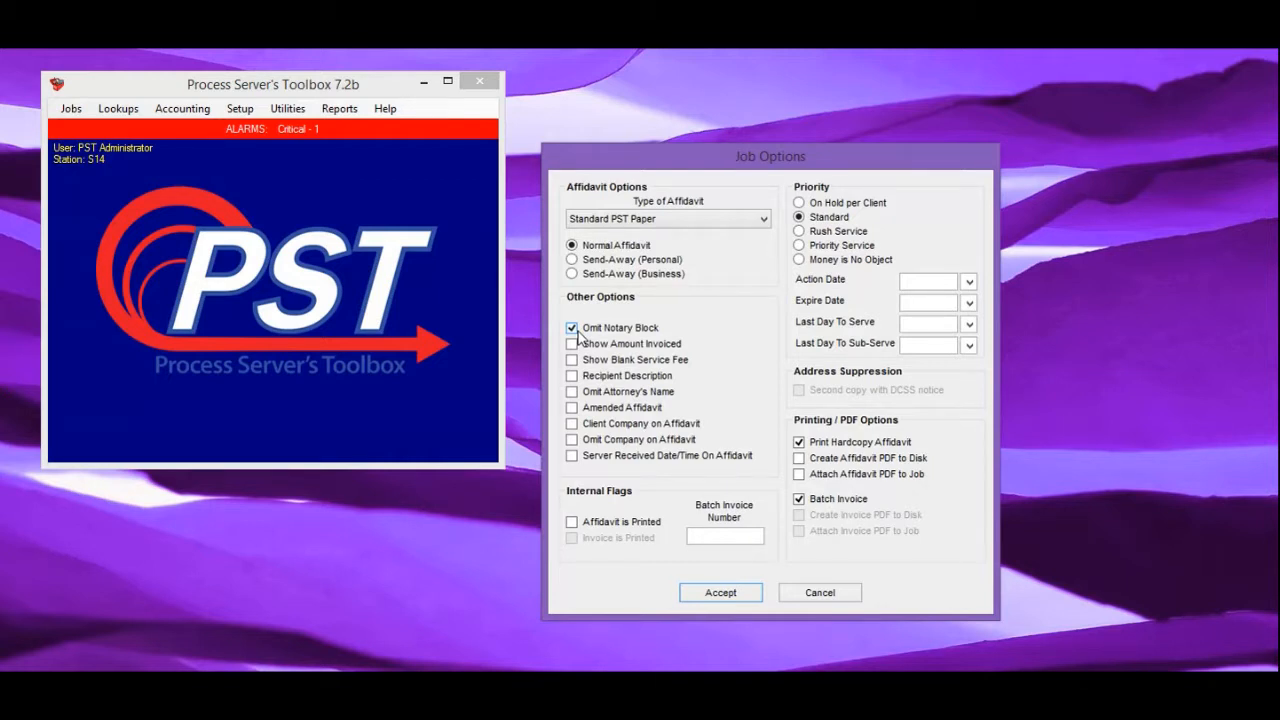
click(574, 330)
click(572, 380)
click(572, 376)
click(570, 430)
Uncheck Client Company on Affidavit and accept the job options to reach server selection.
click(571, 430)
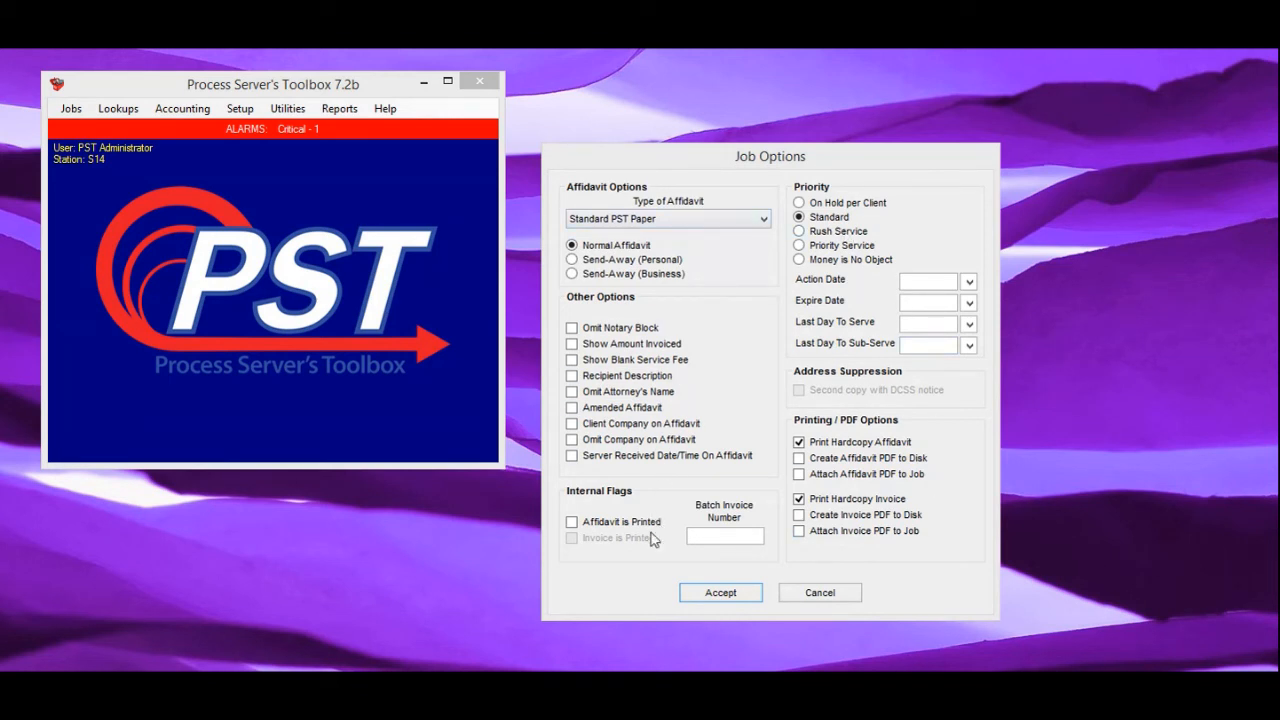
click(721, 593)
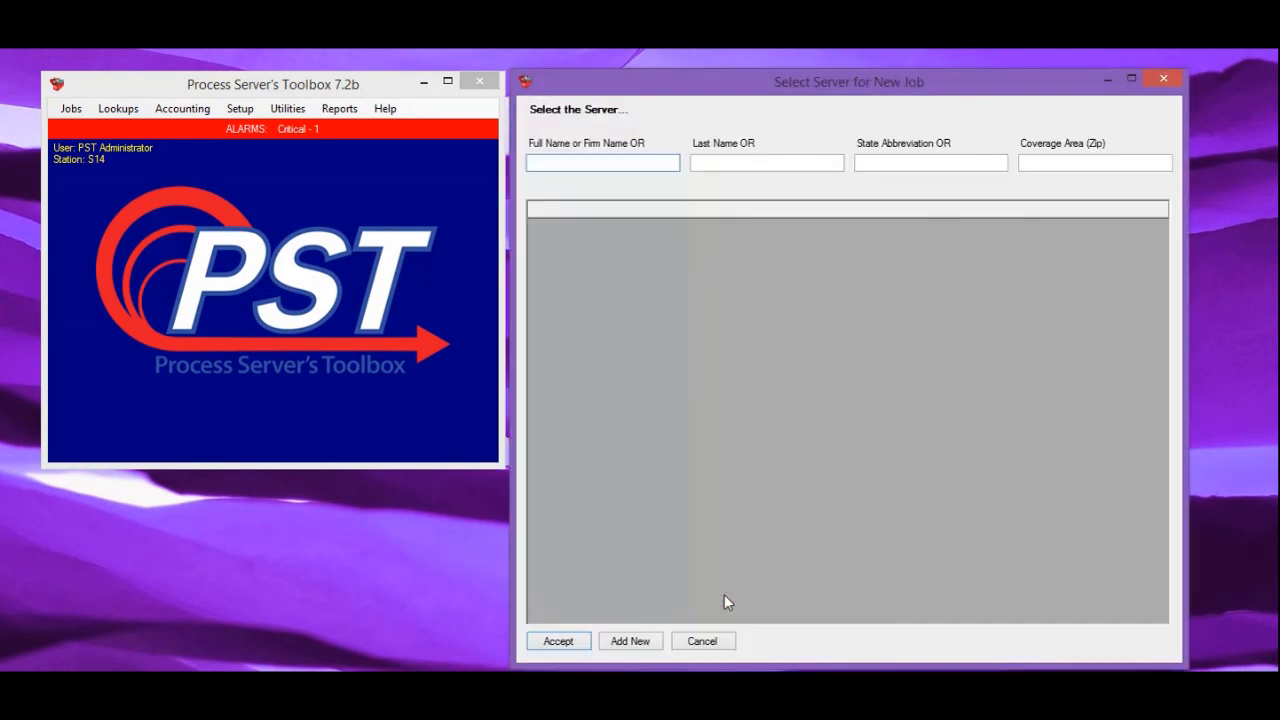